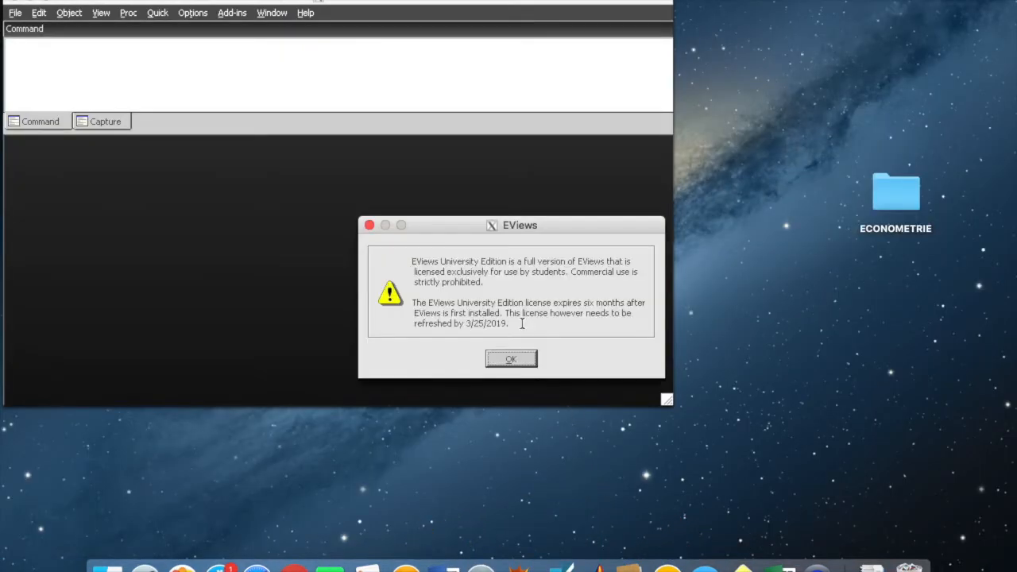
# Step: Dismiss the University Edition licence notice and close the welcome screen to reach the empty workspace
pyautogui.click(513, 364)
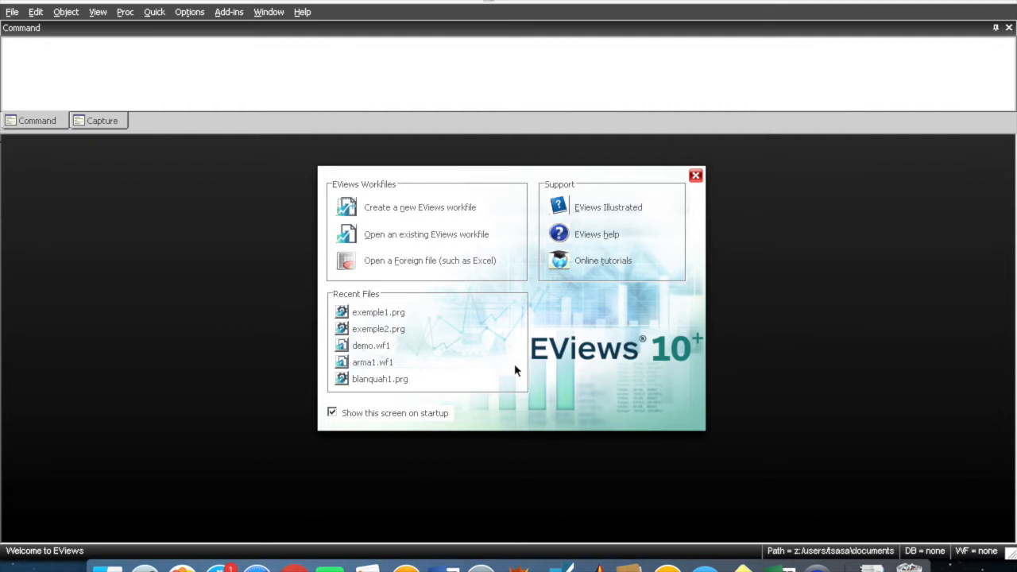
pyautogui.click(696, 177)
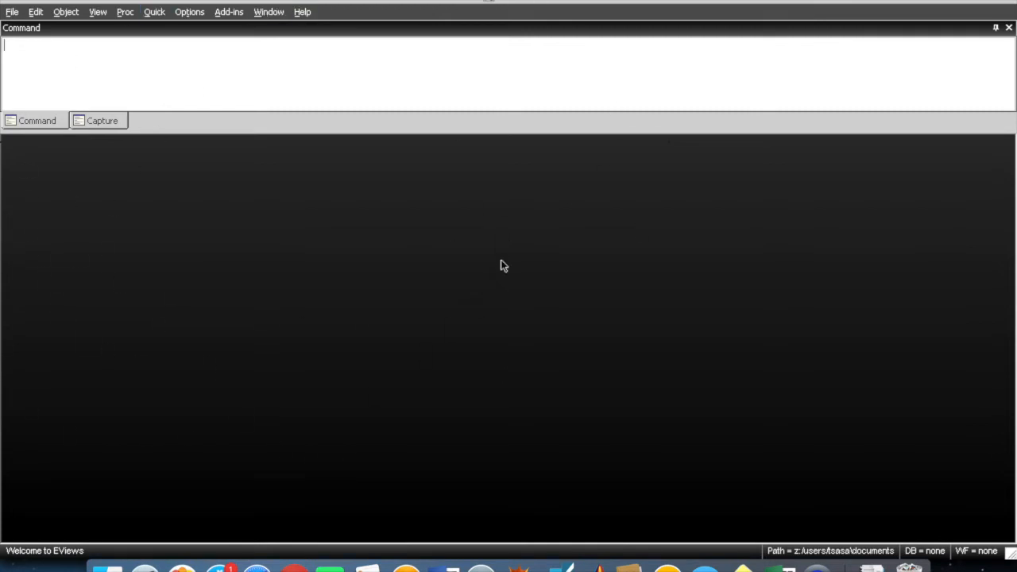
pyautogui.click(123, 91)
pyautogui.click(11, 11)
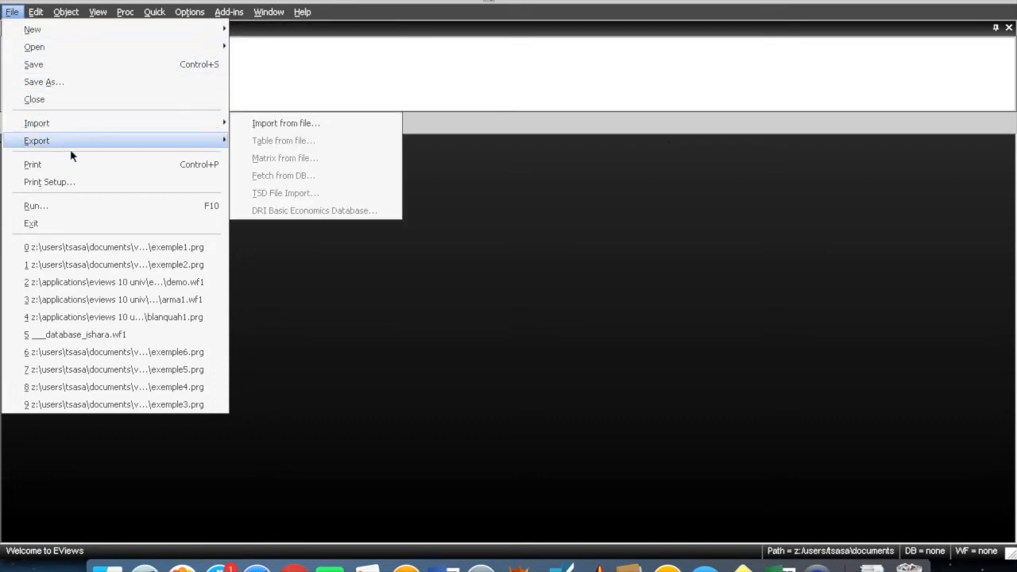
pyautogui.moveTo(27, 7)
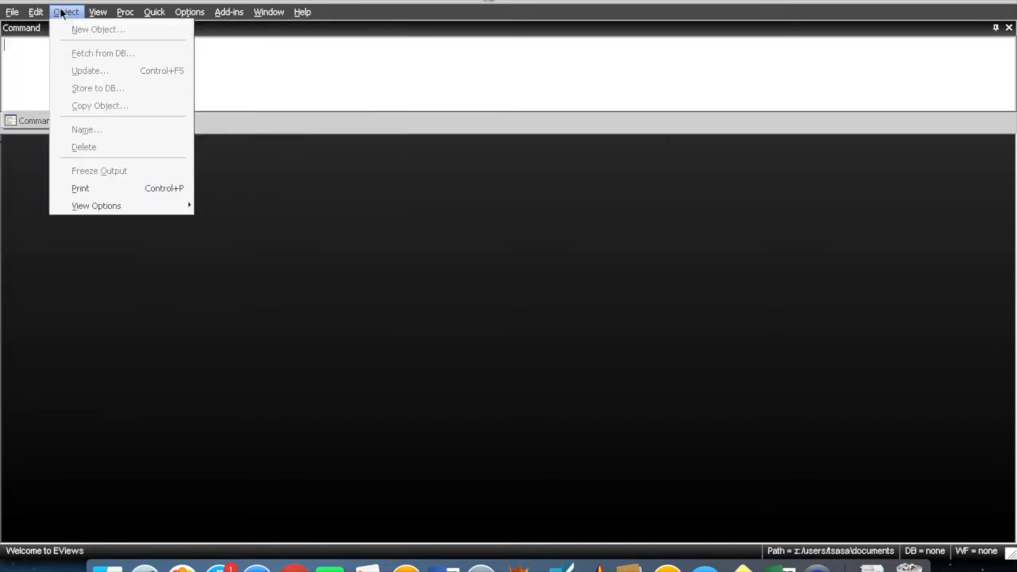
pyautogui.moveTo(130, 11)
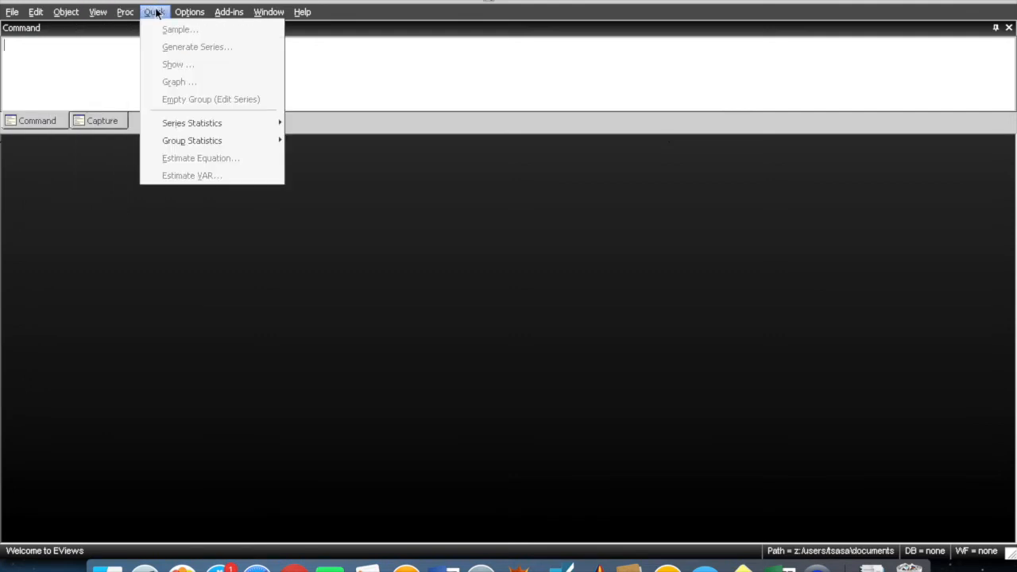
pyautogui.moveTo(259, 10)
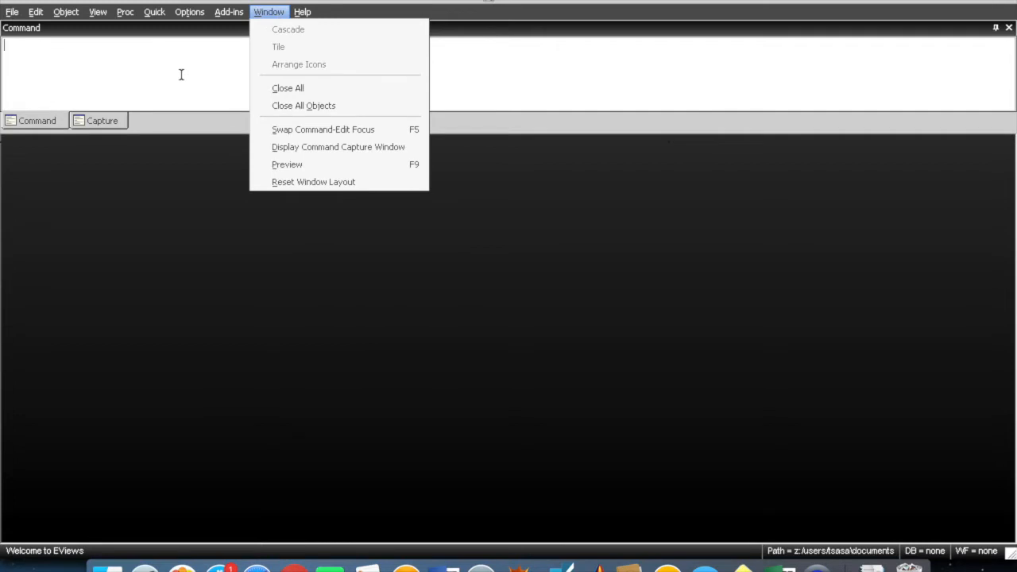
pyautogui.click(172, 220)
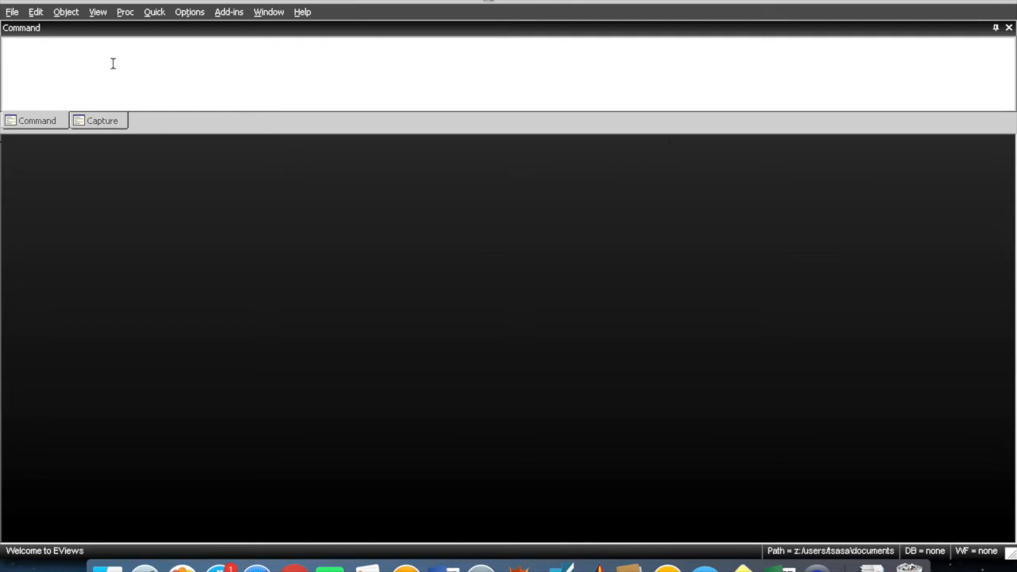
pyautogui.click(66, 13)
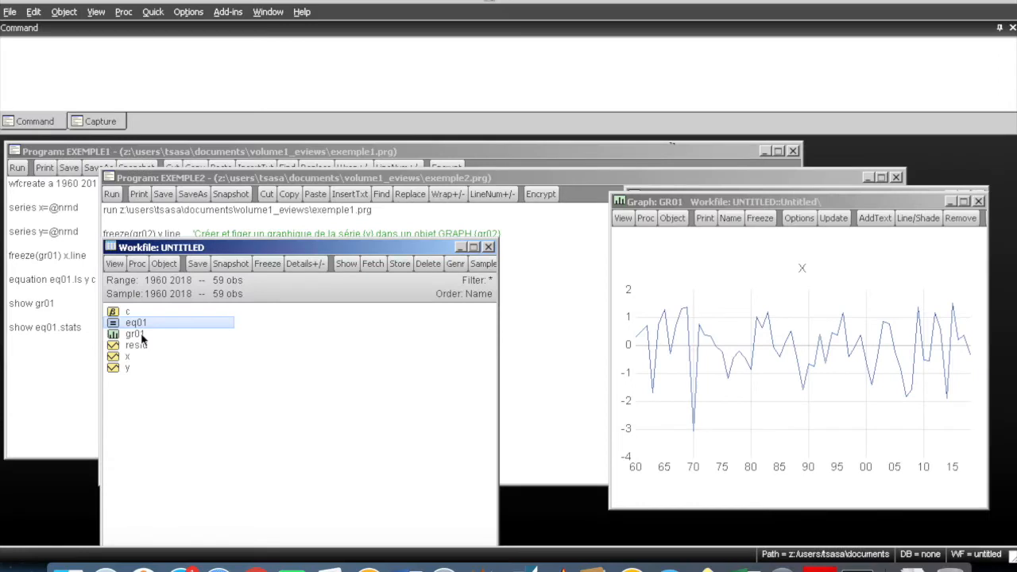
# Step: Go through the objects of the untitled workfile and view the contents of the coefficient vector c
pyautogui.click(143, 335)
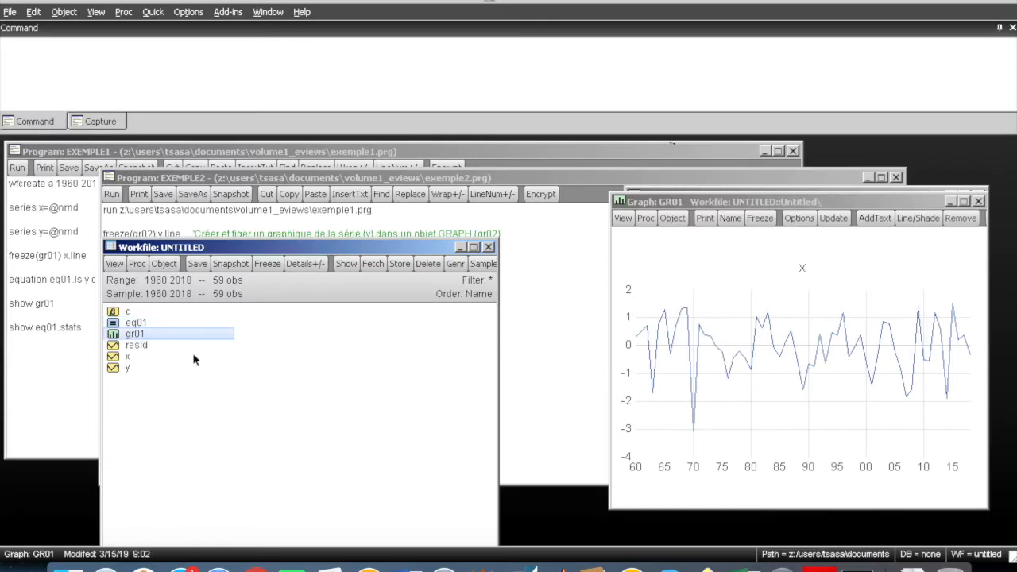
pyautogui.click(144, 344)
pyautogui.click(142, 356)
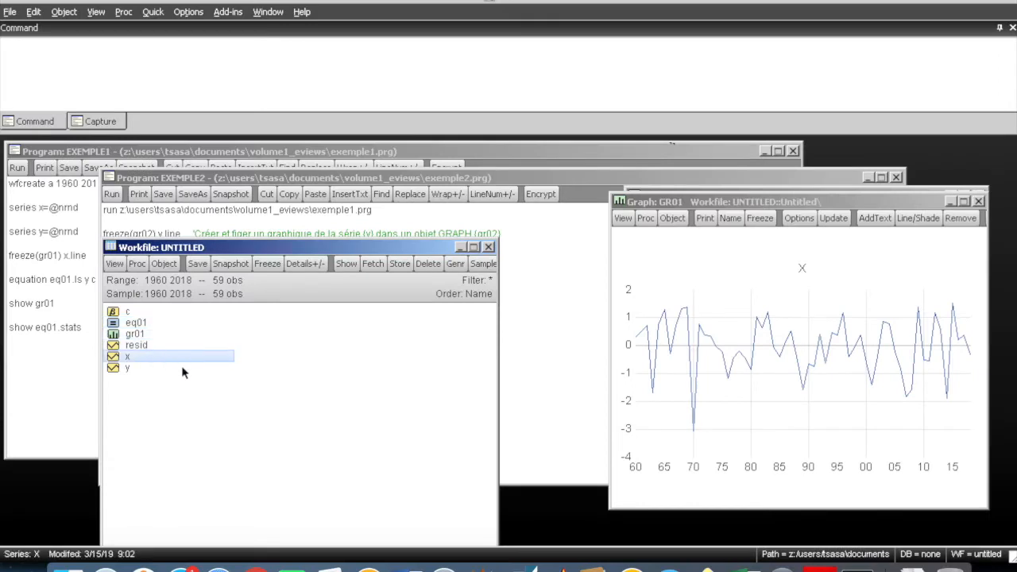
pyautogui.click(157, 367)
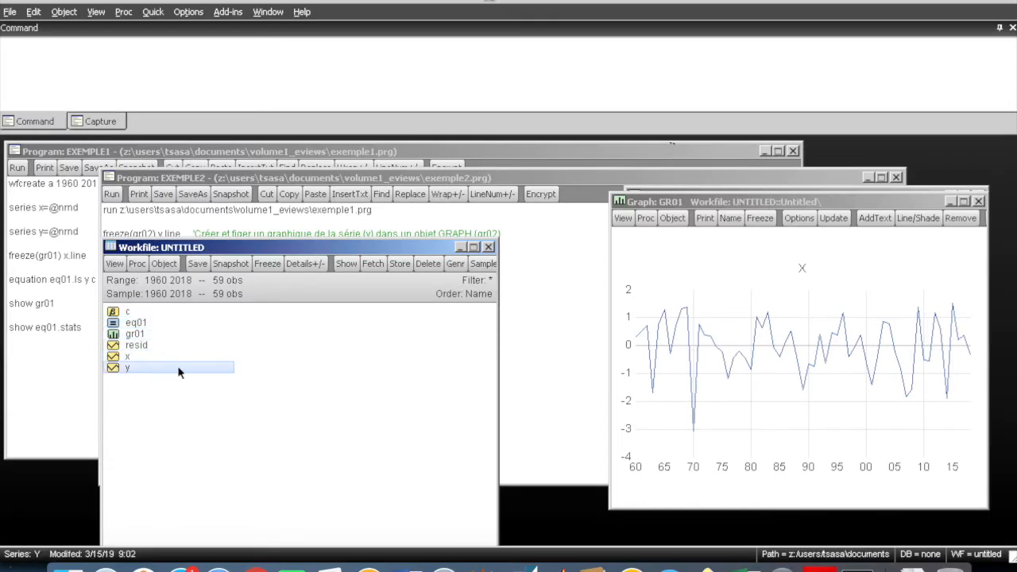
pyautogui.doubleClick(125, 313)
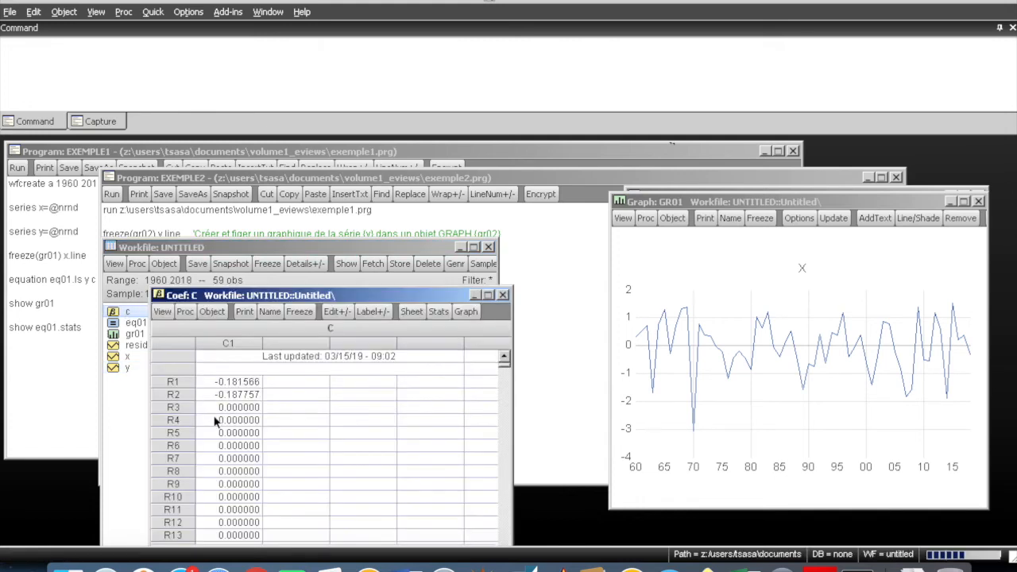
pyautogui.click(502, 295)
# Step: View the regression output of equation eq01 and the graph gr01, closing each window after inspecting it
pyautogui.doubleClick(137, 323)
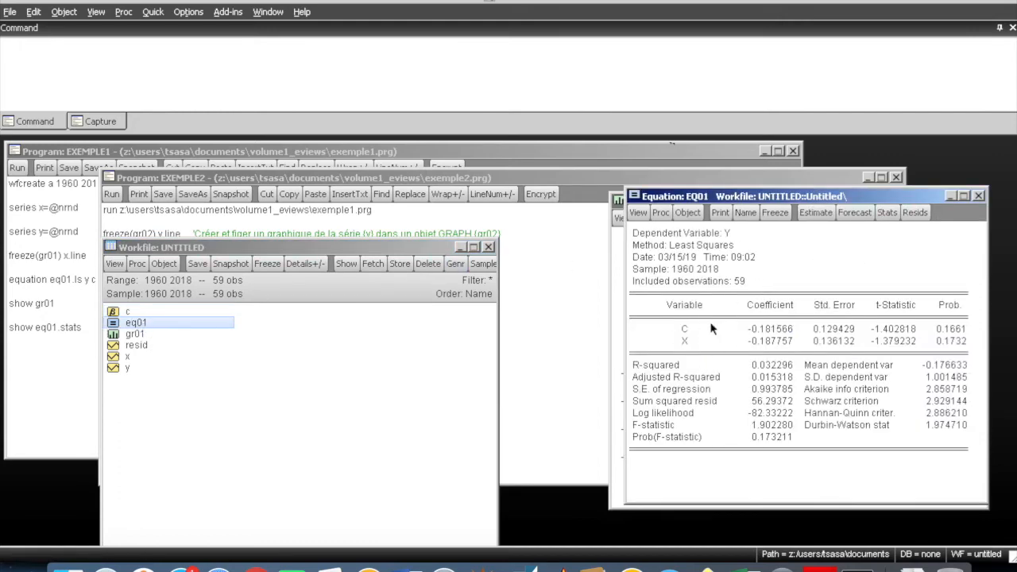
pyautogui.click(979, 196)
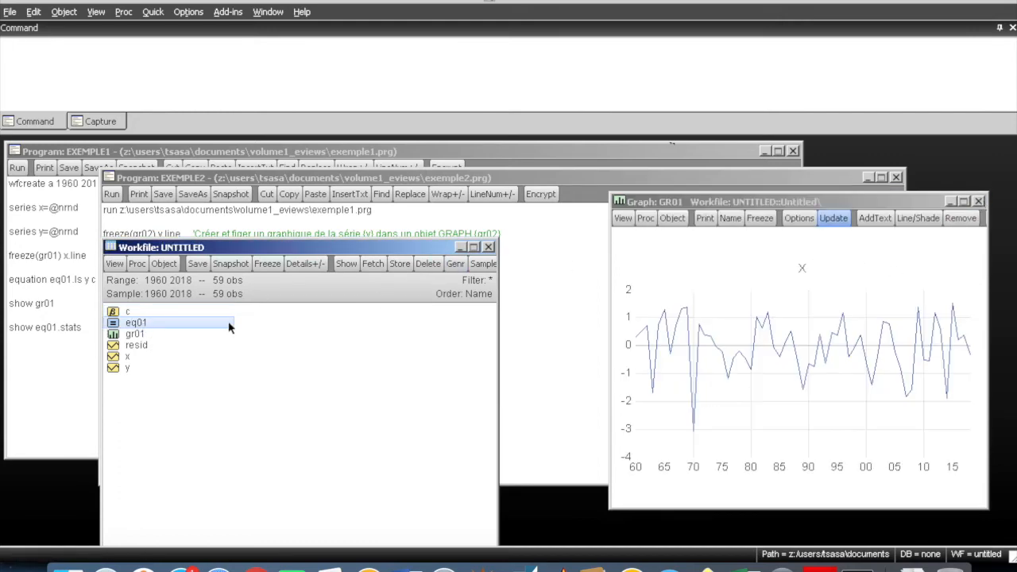
pyautogui.click(133, 336)
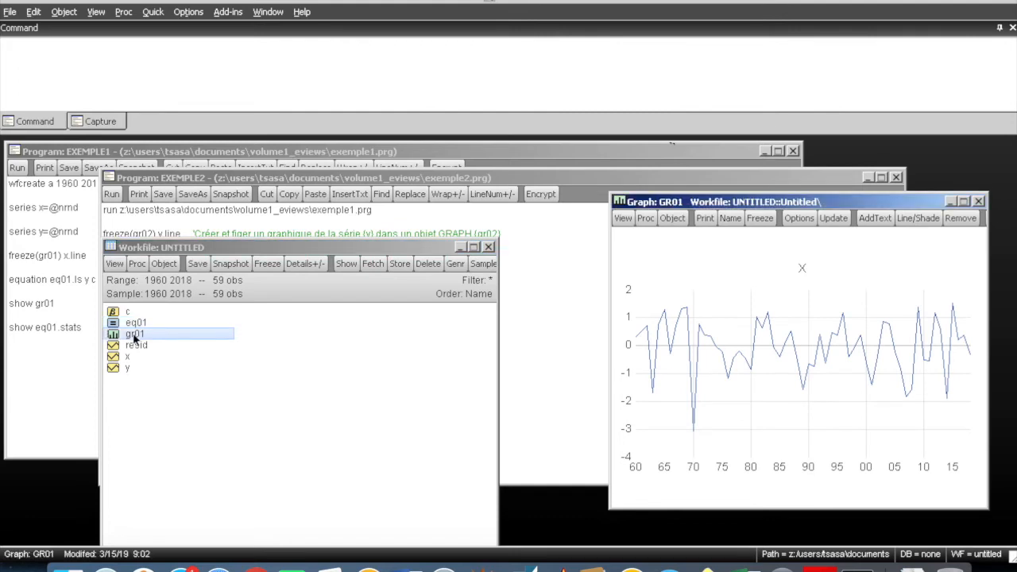
pyautogui.click(133, 335)
pyautogui.doubleClick(134, 335)
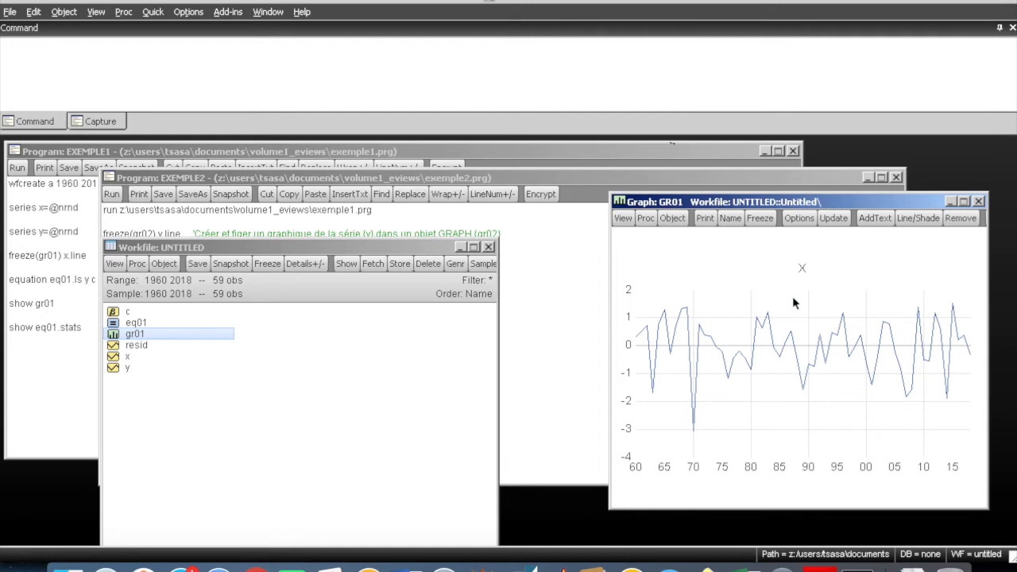
pyautogui.click(979, 202)
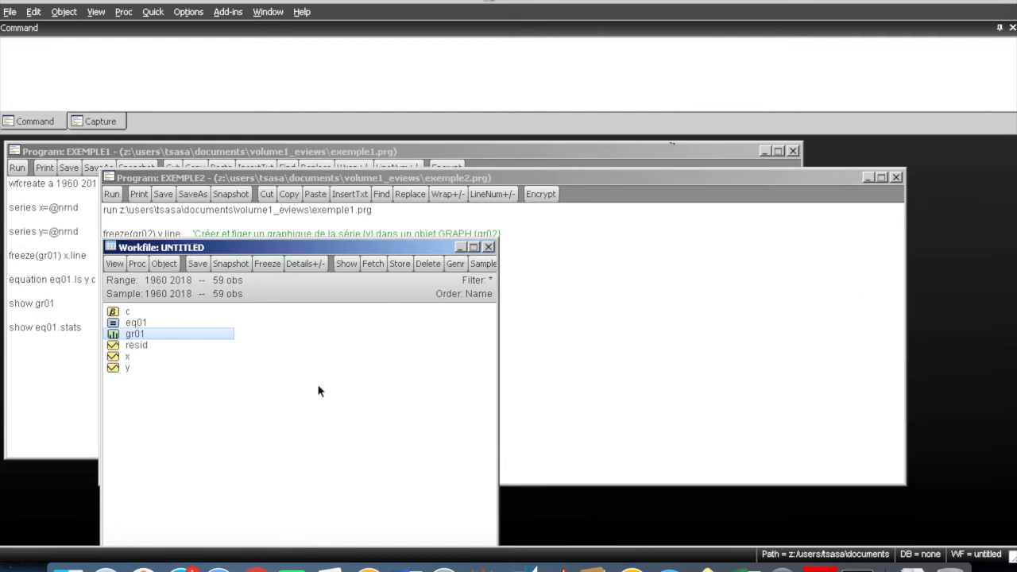
# Step: Review the workfile's object list again, reopening graph gr01 and highlighting the series resid, x and y
pyautogui.click(226, 436)
pyautogui.click(141, 323)
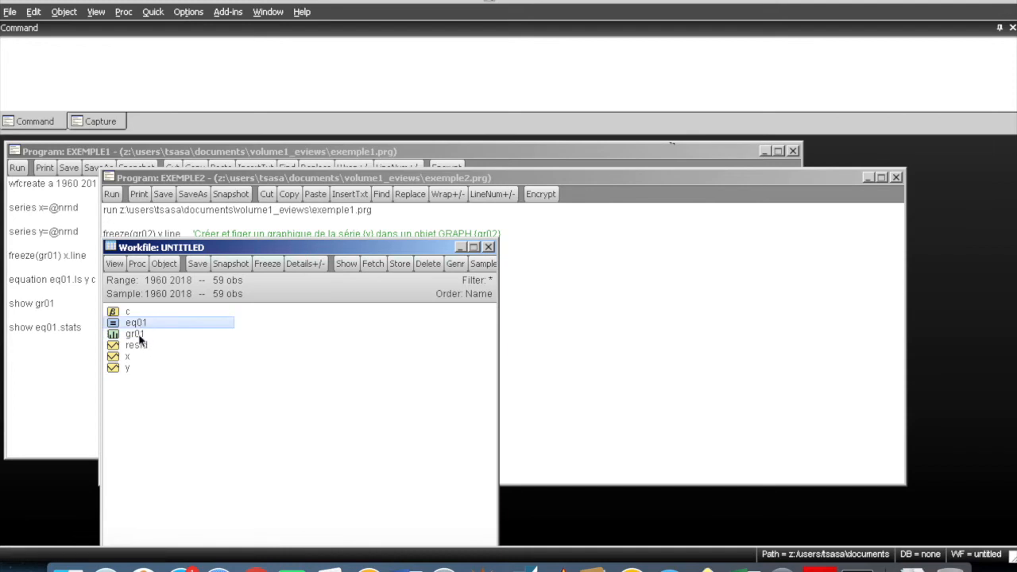
pyautogui.click(139, 335)
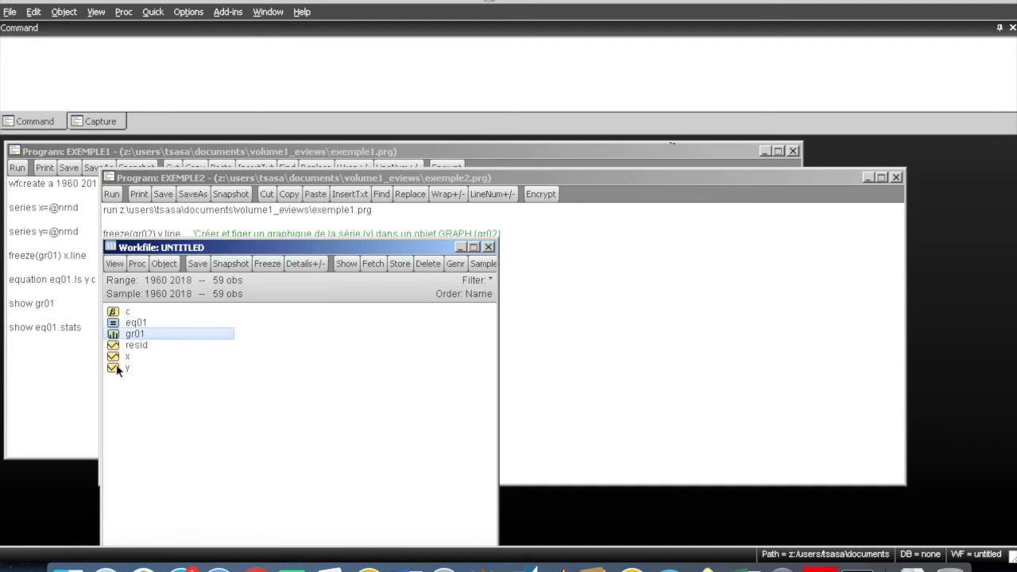
pyautogui.click(128, 358)
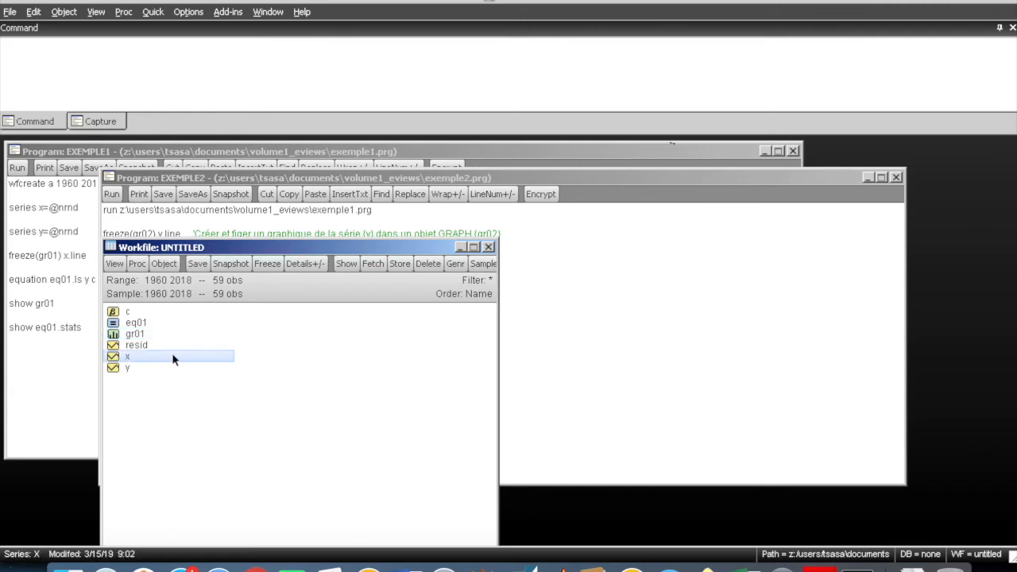
pyautogui.click(165, 366)
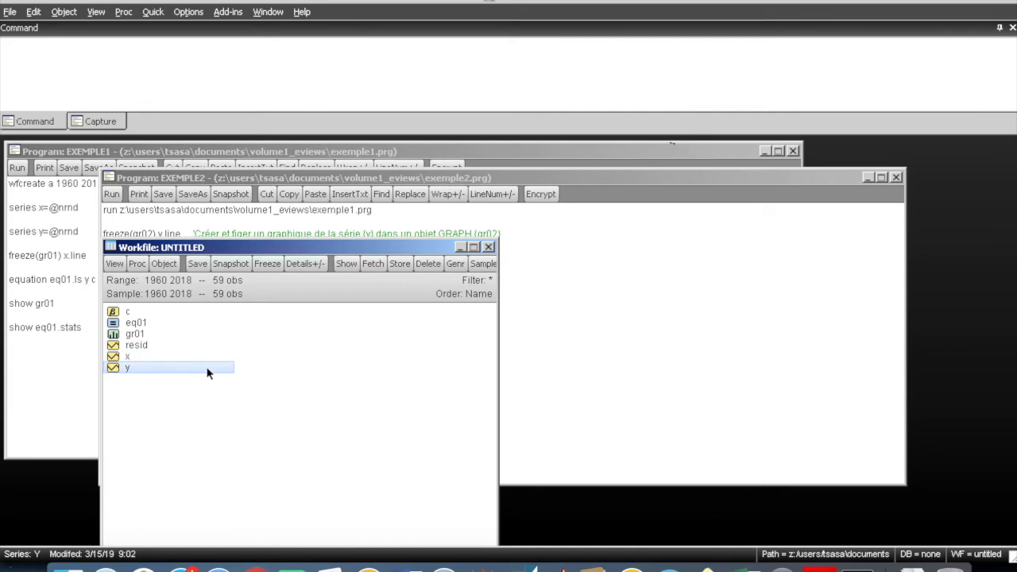
pyautogui.doubleClick(147, 333)
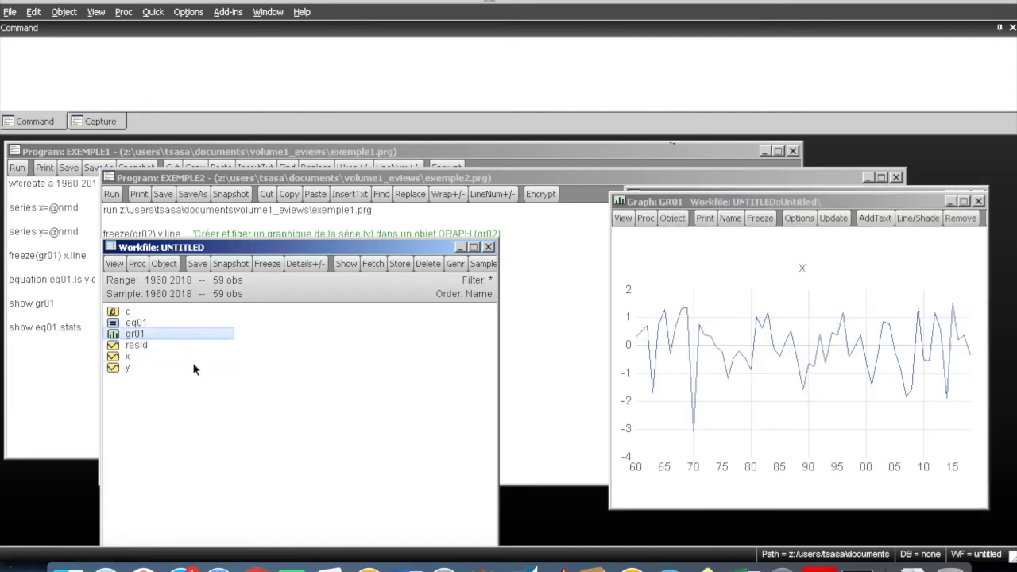
pyautogui.click(145, 344)
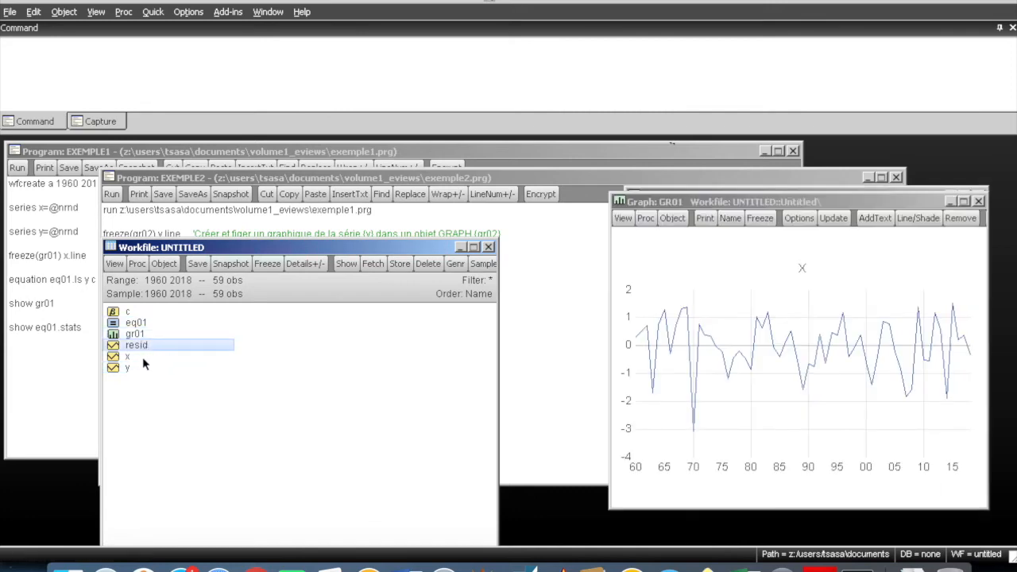
pyautogui.click(142, 357)
pyautogui.click(154, 368)
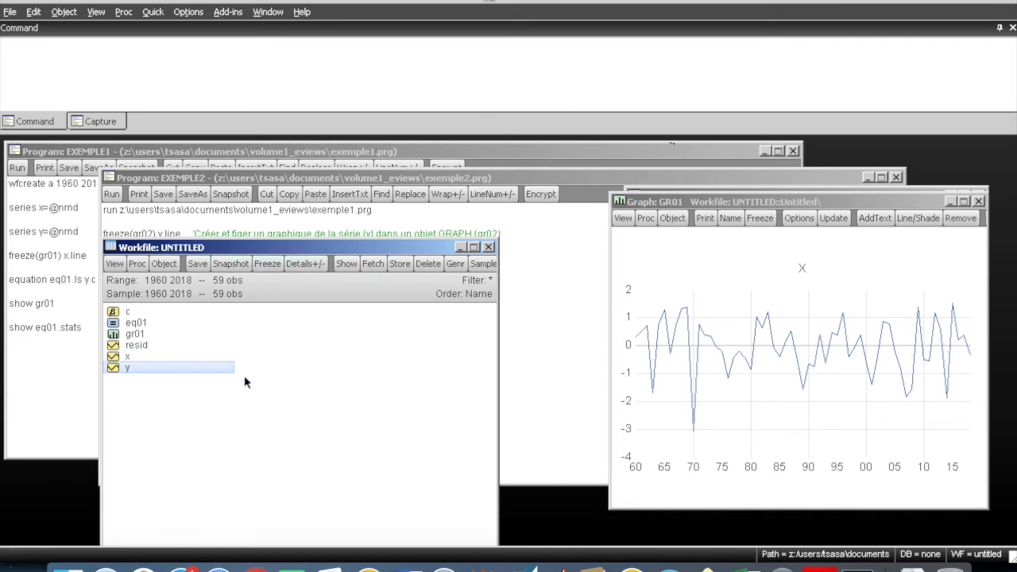
# Step: Reopen the coefficient vector c and equation eq01 to inspect their estimates, closing each one
pyautogui.doubleClick(131, 312)
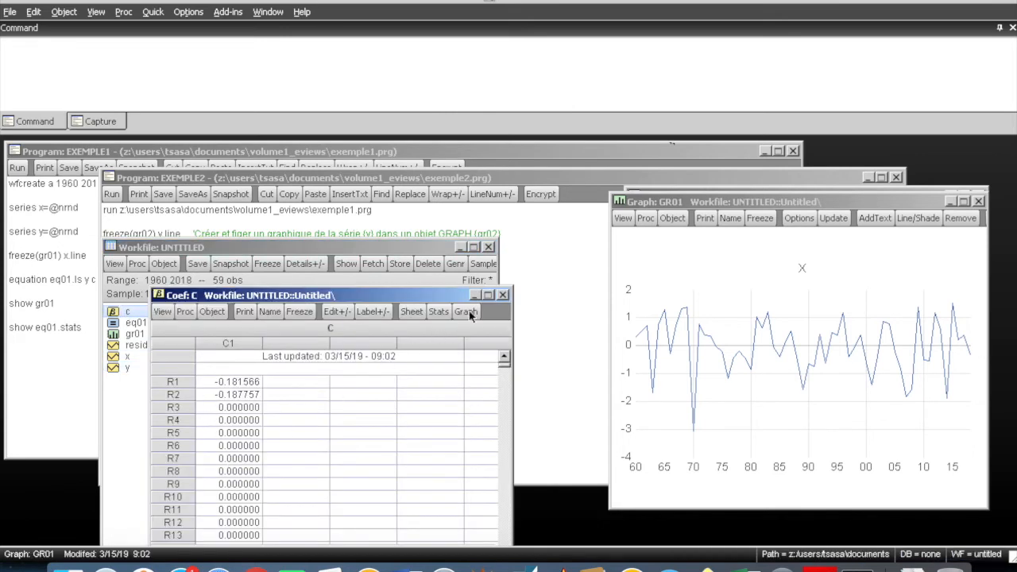
pyautogui.click(502, 295)
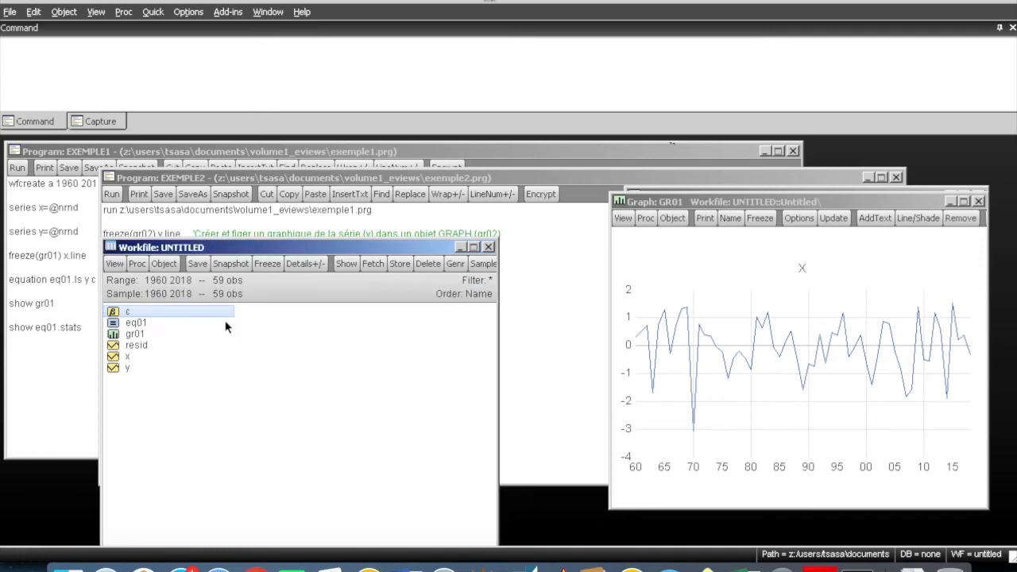
pyautogui.click(137, 323)
pyautogui.doubleClick(137, 323)
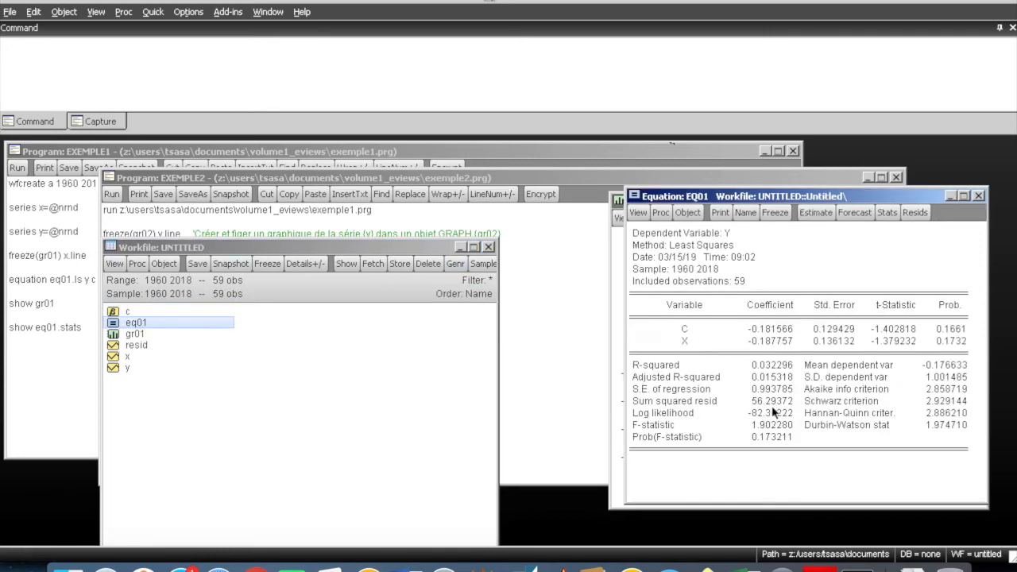
pyautogui.click(980, 196)
# Step: Bring up graph gr01 of series x once more and close its window
pyautogui.doubleClick(135, 334)
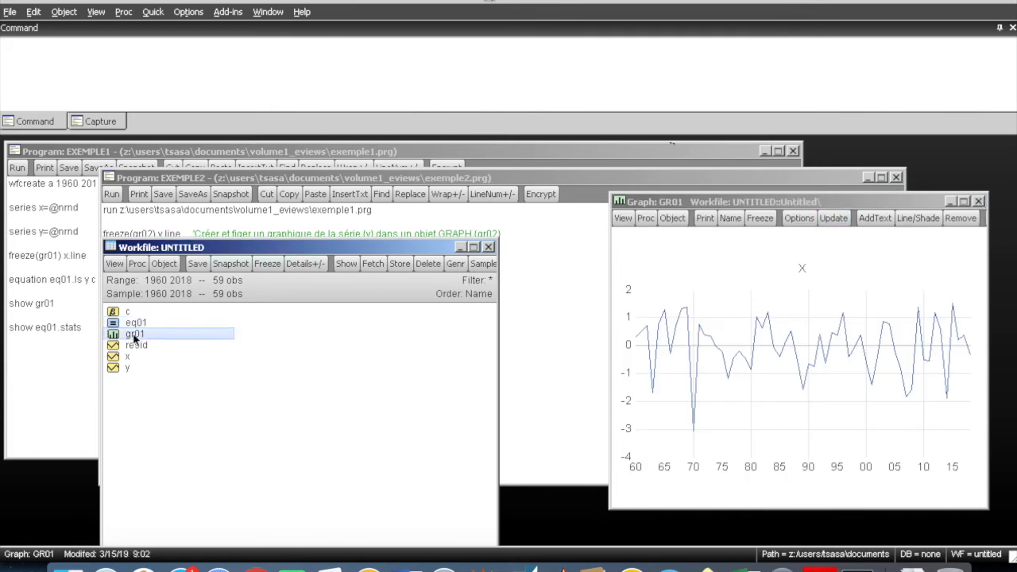
pyautogui.click(135, 337)
pyautogui.doubleClick(135, 337)
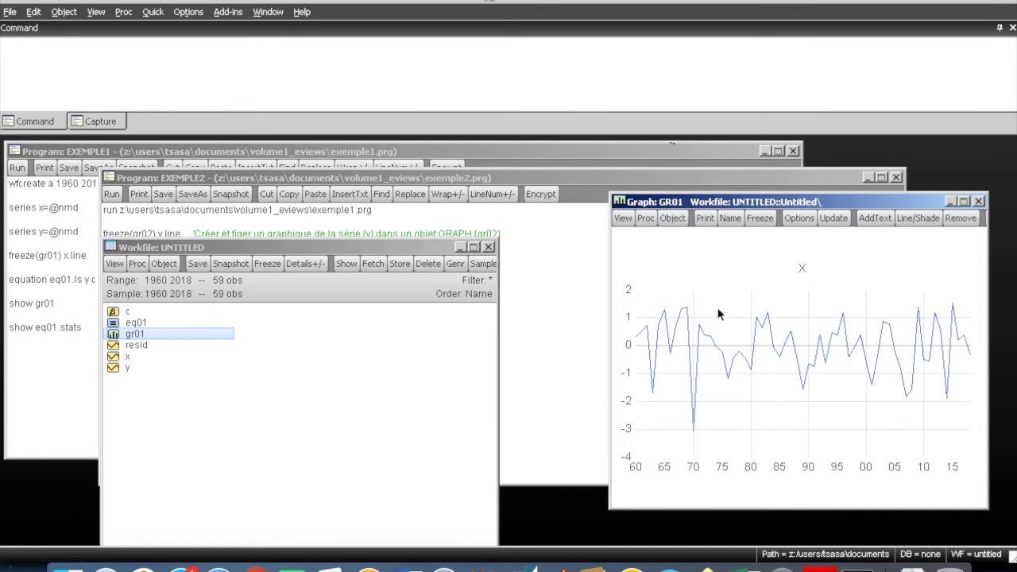
pyautogui.click(979, 202)
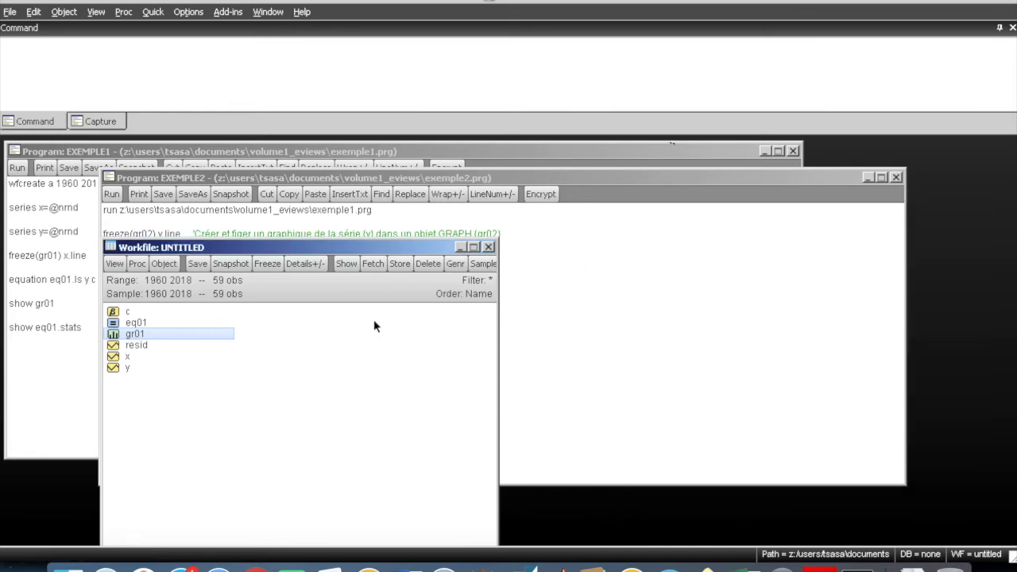
pyautogui.click(140, 326)
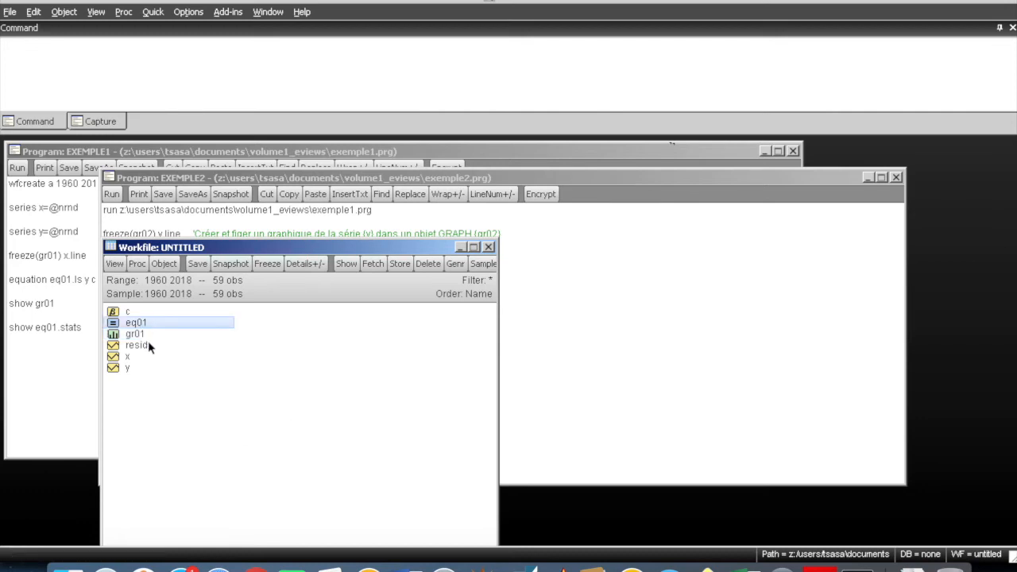
pyautogui.click(137, 335)
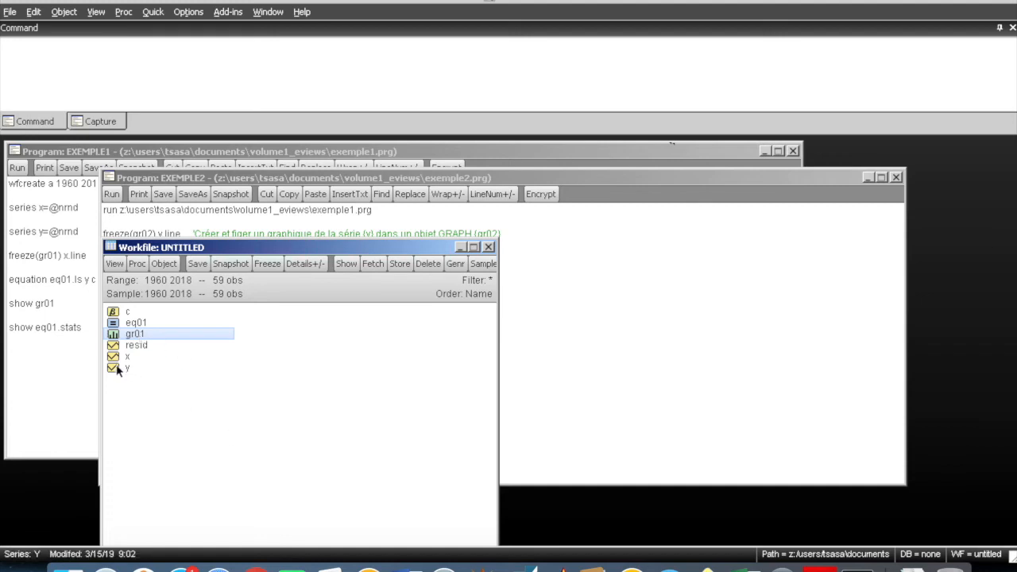
pyautogui.click(121, 357)
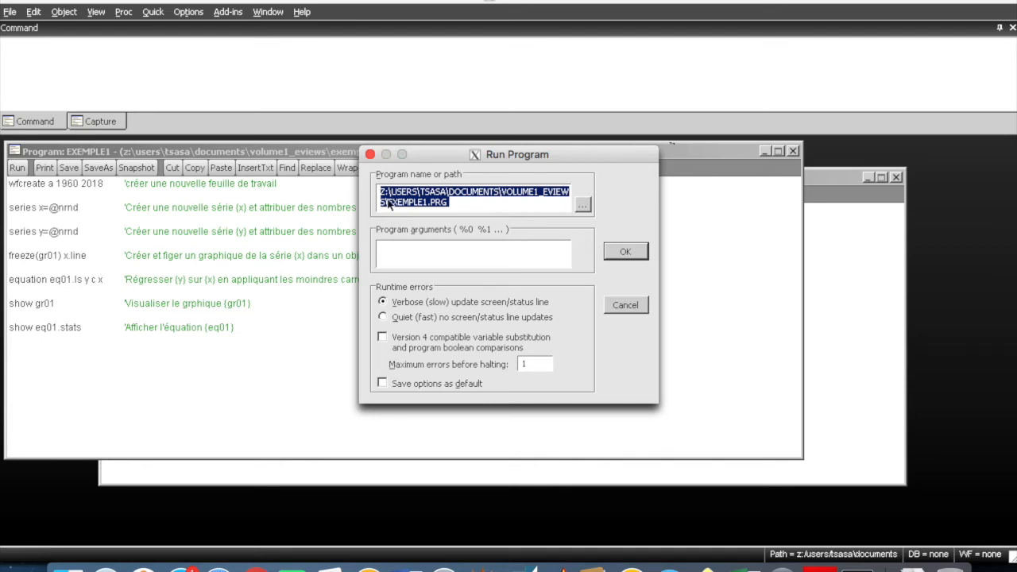
# Step: Run the program exemple1.prg with verbose updates and spread out the resulting output windows
pyautogui.click(626, 253)
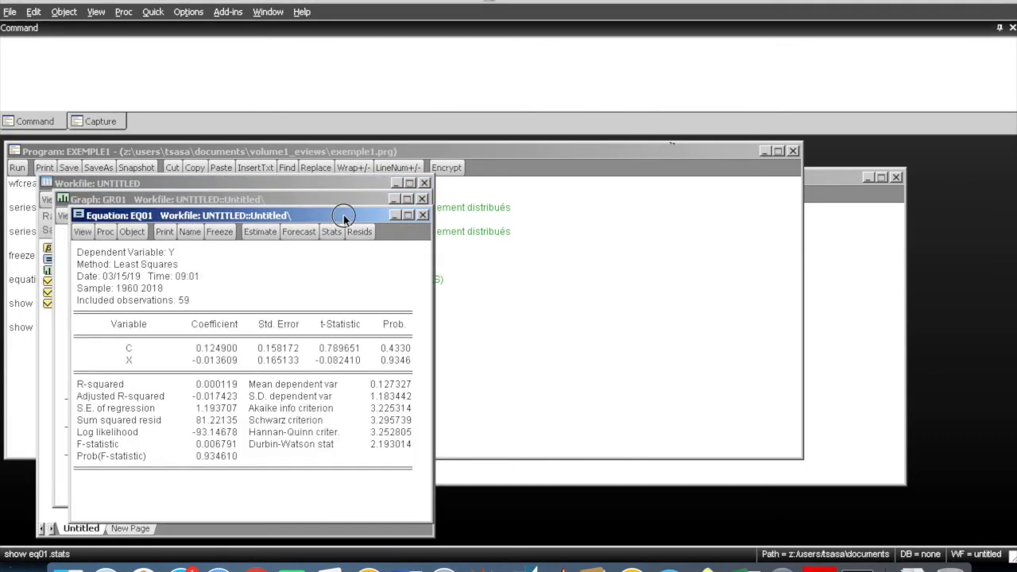
pyautogui.moveTo(718, 236); pyautogui.dragTo(891, 210)
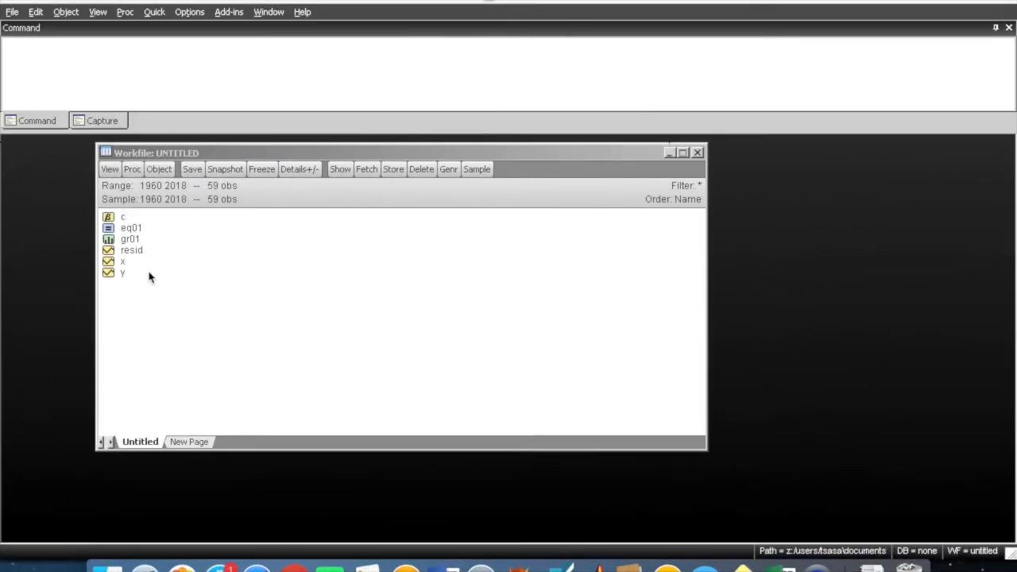
pyautogui.click(158, 152)
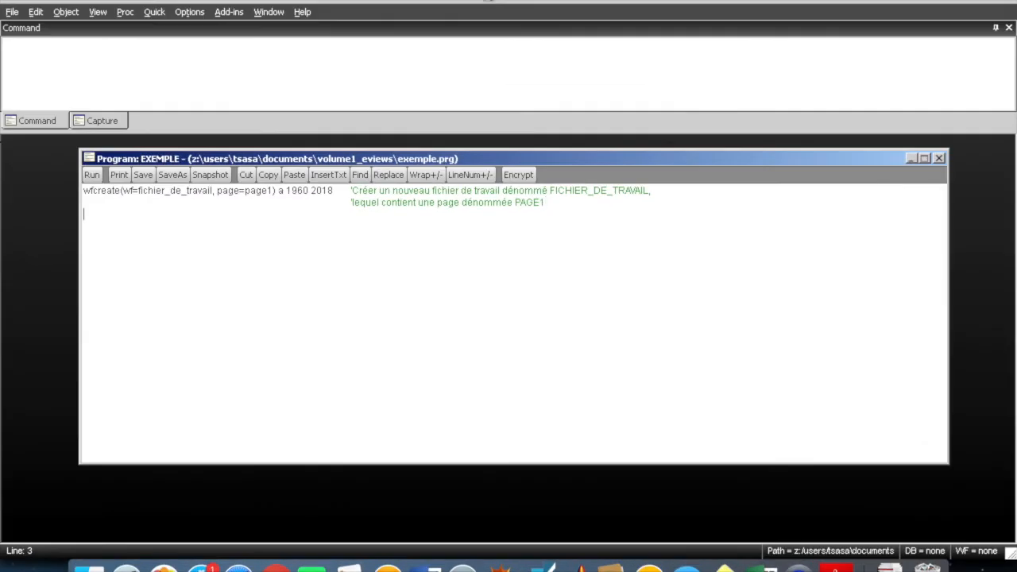
# Step: Add the command pagecreate(page=page2) a 1960 2018 to exemple.prg and insert the colon after z in the pageload path
pyautogui.write('pagecreate(page=page')
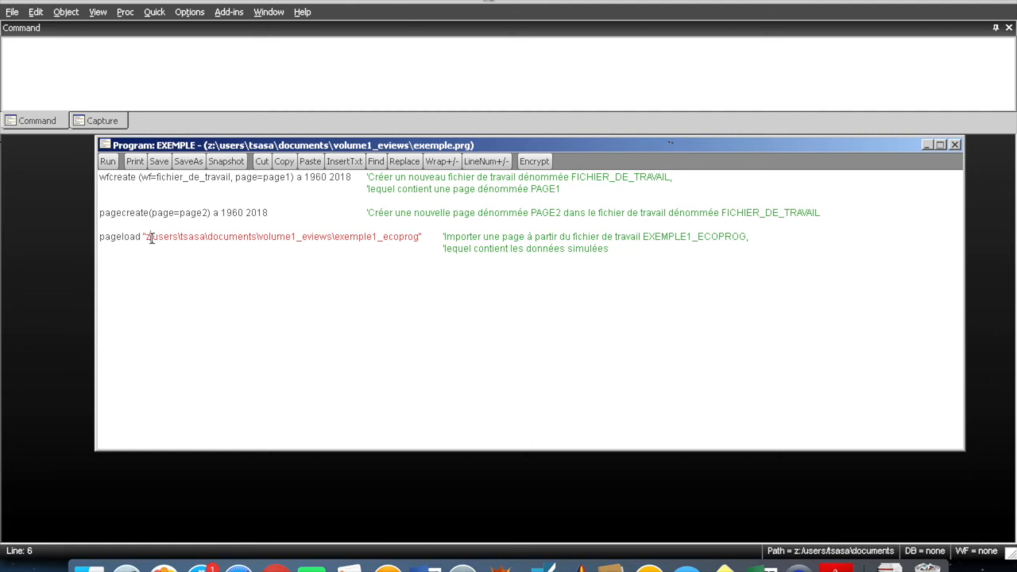
pyautogui.write(':')
# Step: Run the exemple.prg program and move the resulting workfile window away from the code
pyautogui.click(108, 163)
pyautogui.click(623, 251)
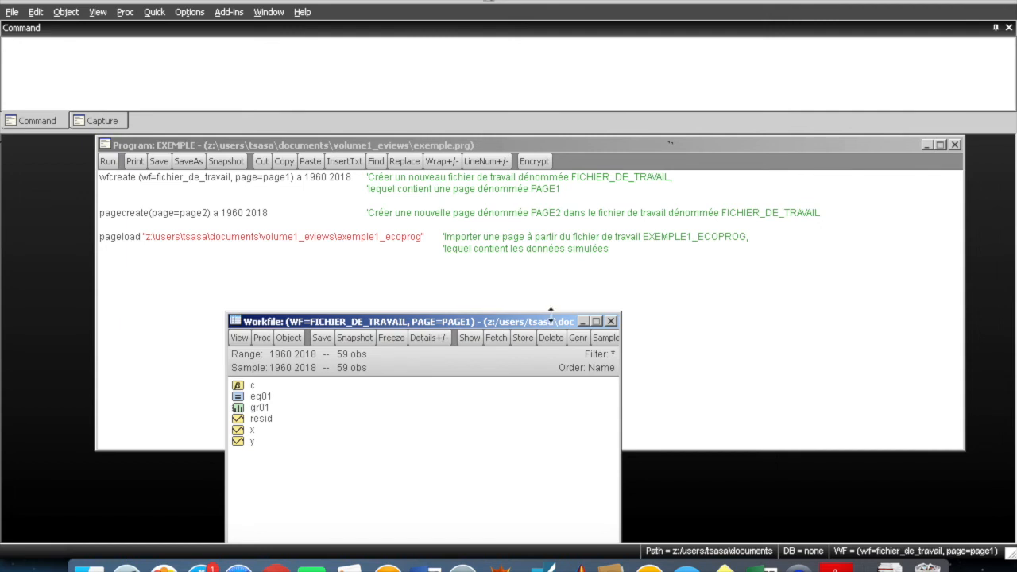
pyautogui.moveTo(543, 324); pyautogui.dragTo(676, 148)
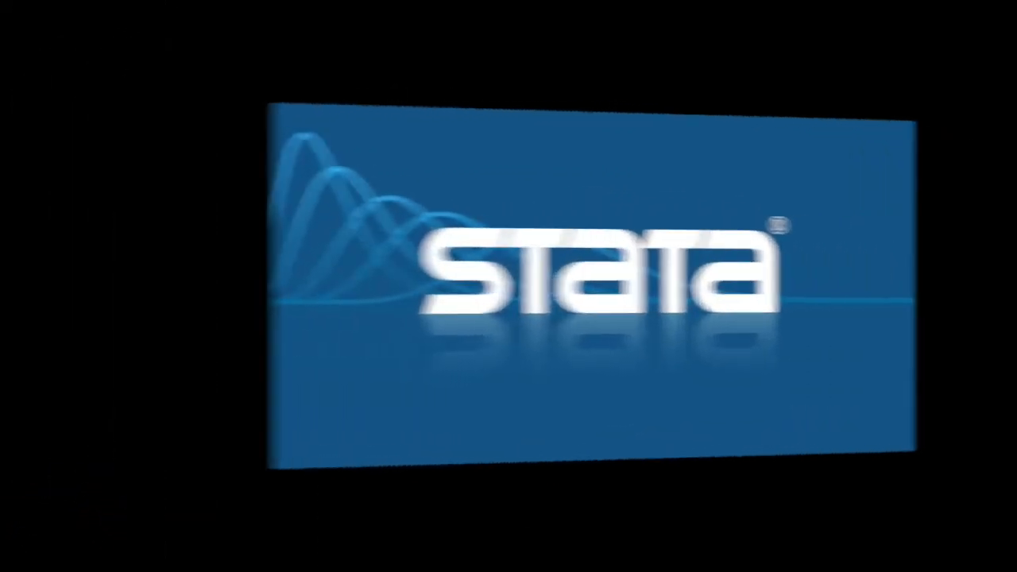